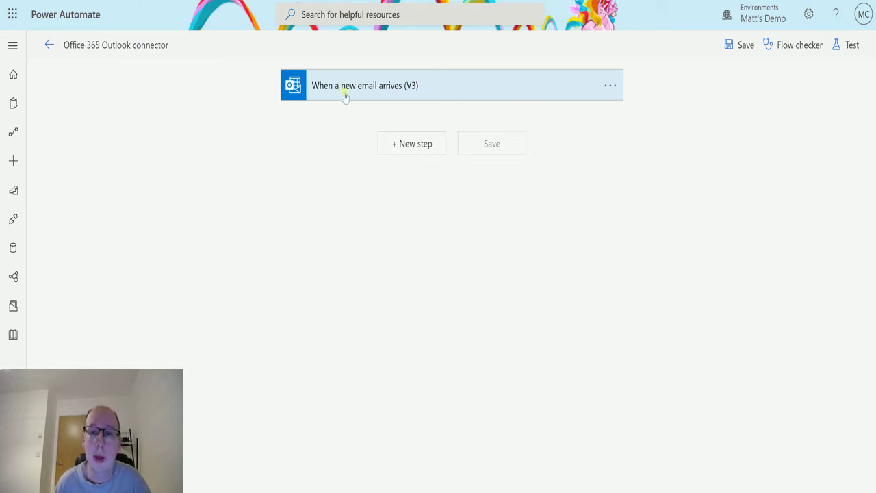
- Add the Office 365 Outlook 'Move email (V2)' action below the new-email trigger
left_click(408, 144)
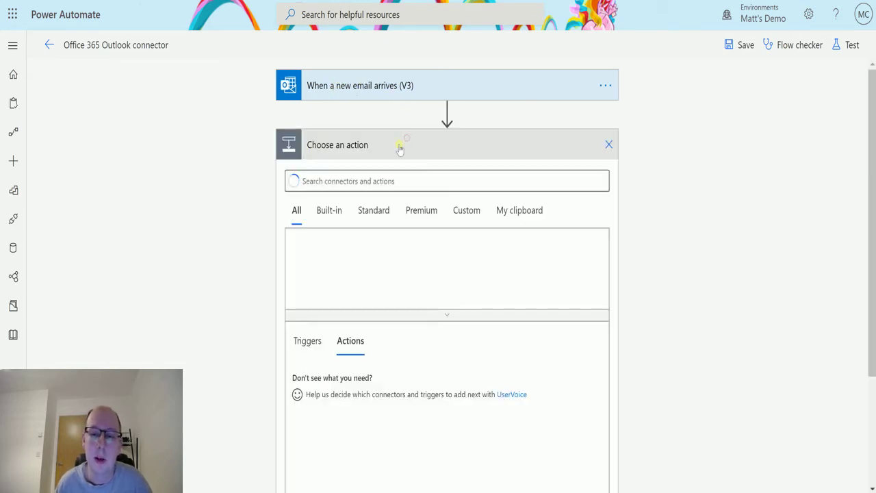
left_click(452, 314)
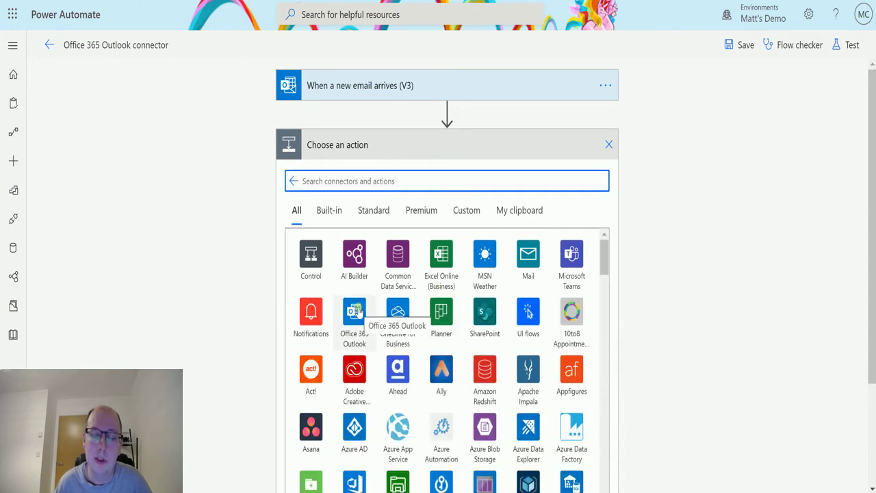
left_click(355, 310)
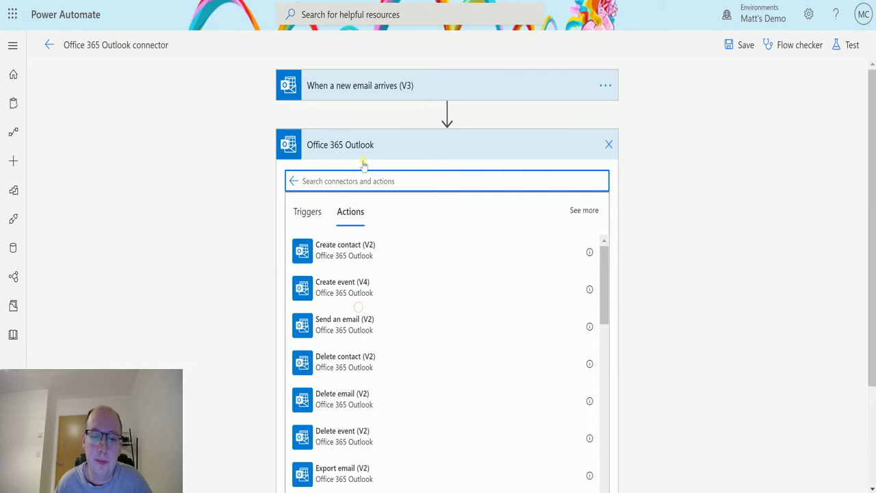
scroll(442, 272, "down", 10)
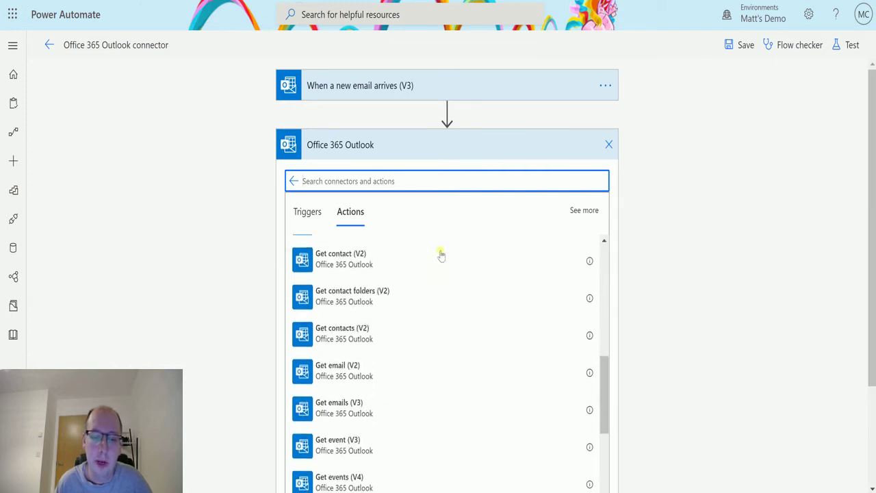
scroll(438, 280, "down", 5)
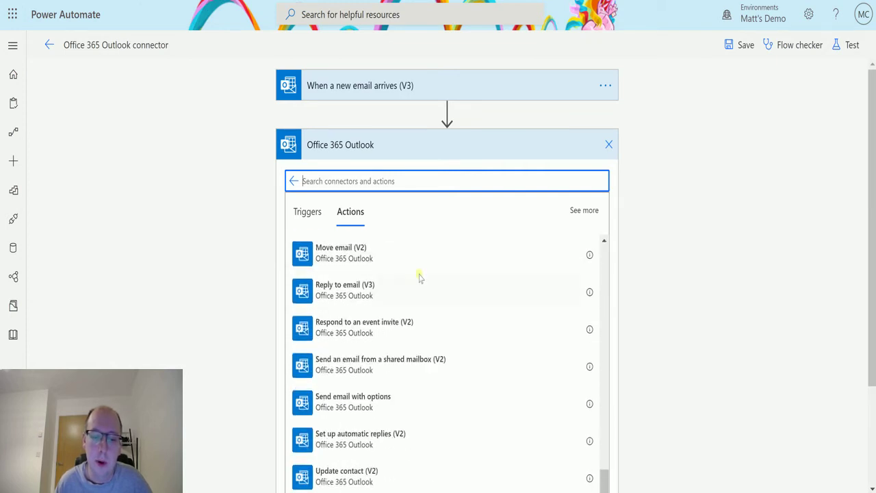
scroll(417, 278, "up", 2)
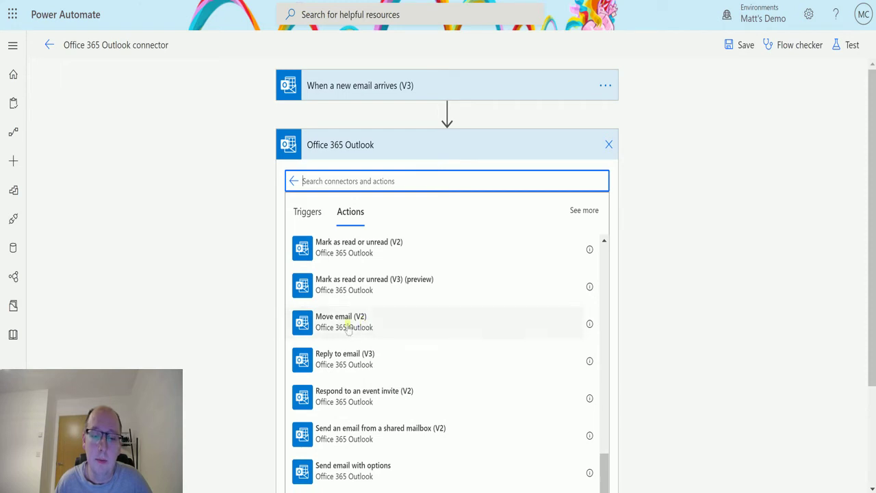
left_click(353, 328)
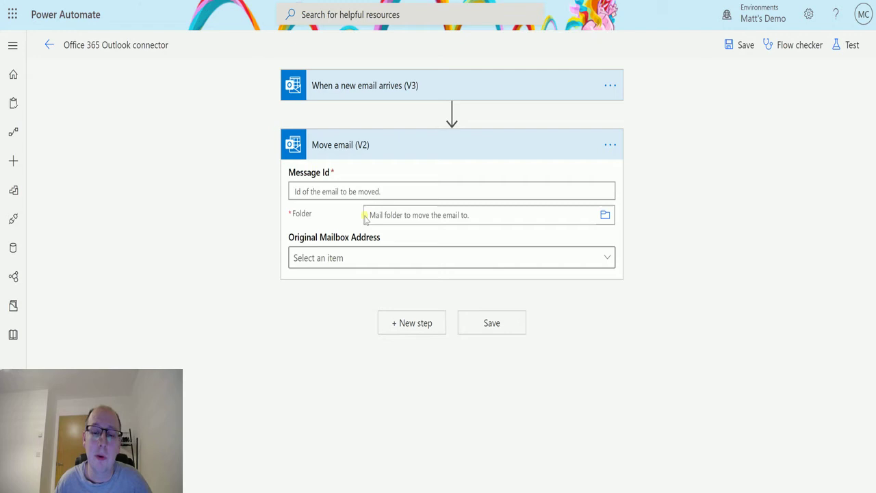
- Fill the Move email (V2) Message Id with the trigger's dynamic Message Id value
left_click(342, 191)
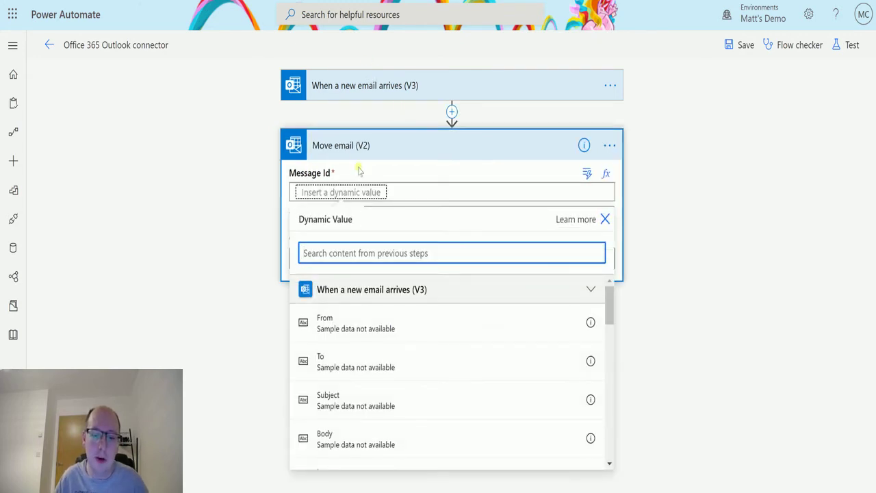
type("ess")
key("BackSpace")
key("BackSpace")
key("BackSpace")
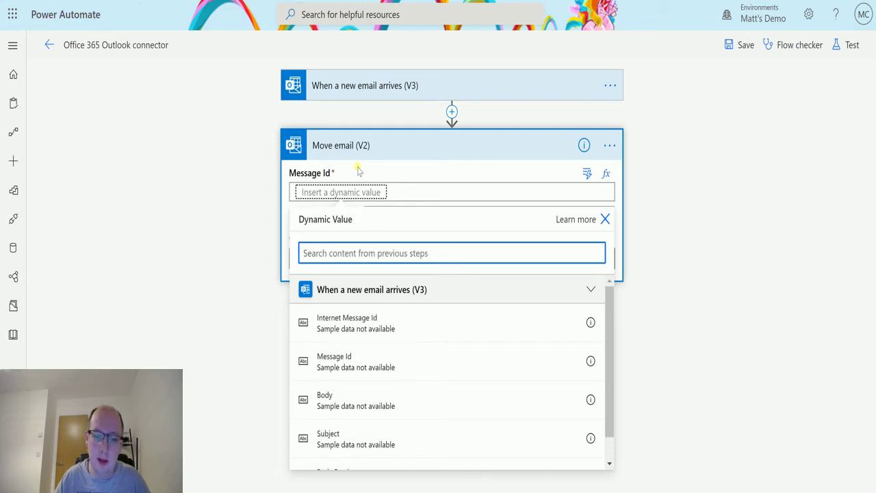
type("mes")
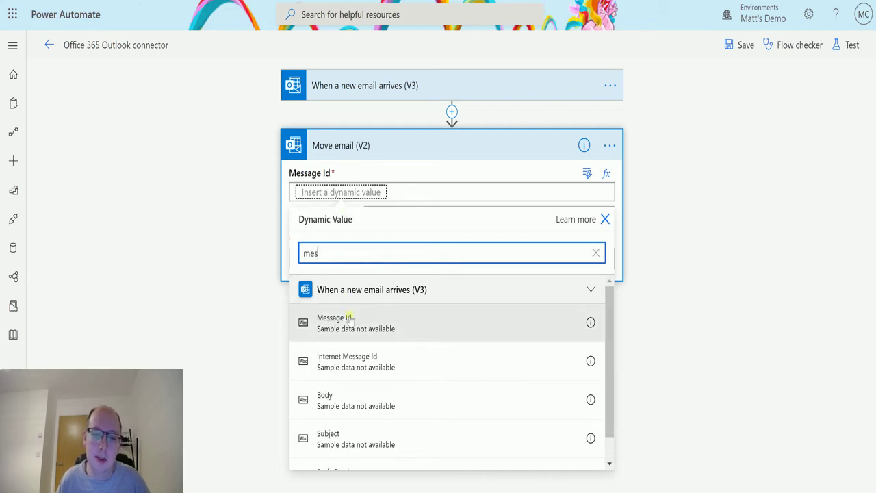
left_click(339, 321)
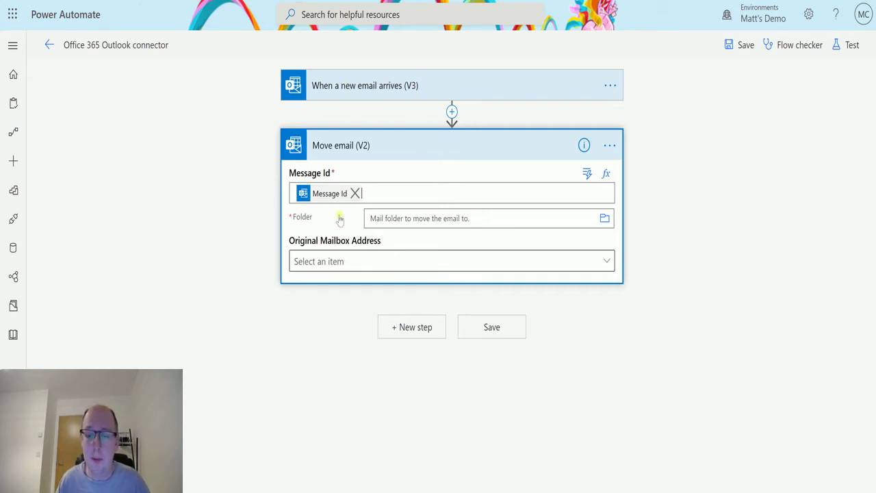
- Set the Move email (V2) destination Folder to Power Automate using the folder picker
left_click(562, 218)
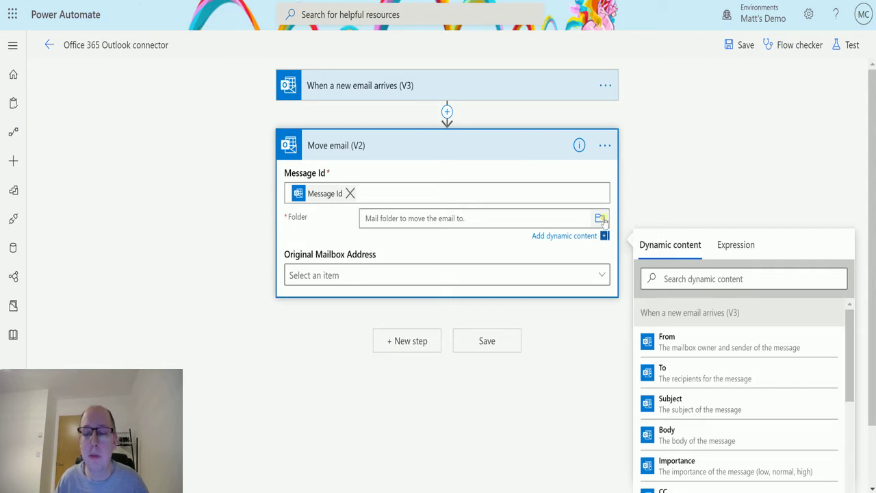
left_click(601, 219)
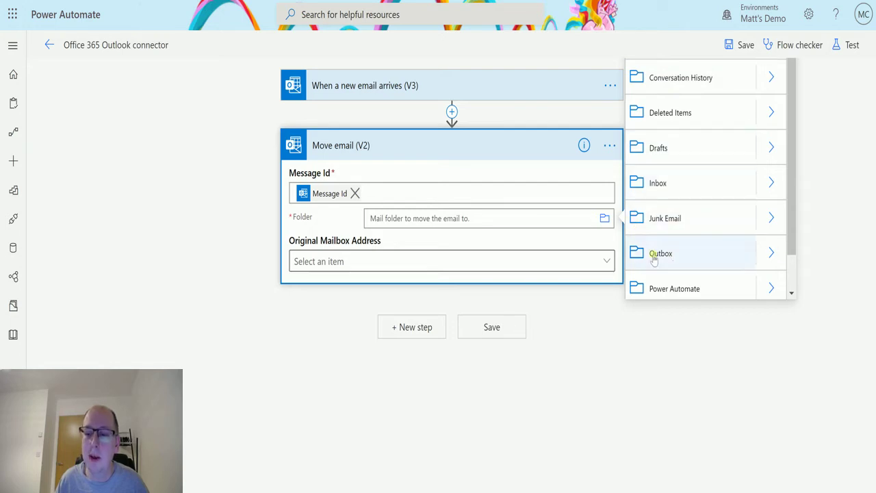
scroll(688, 270, "down", 1)
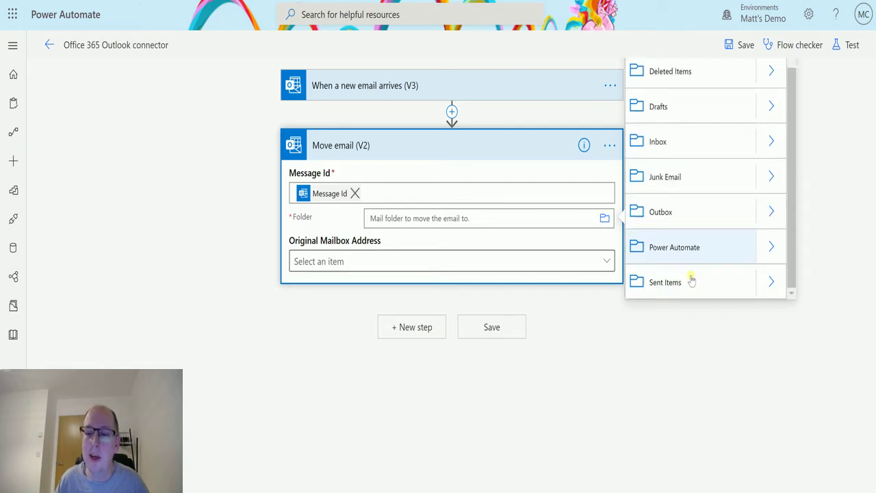
left_click(716, 251)
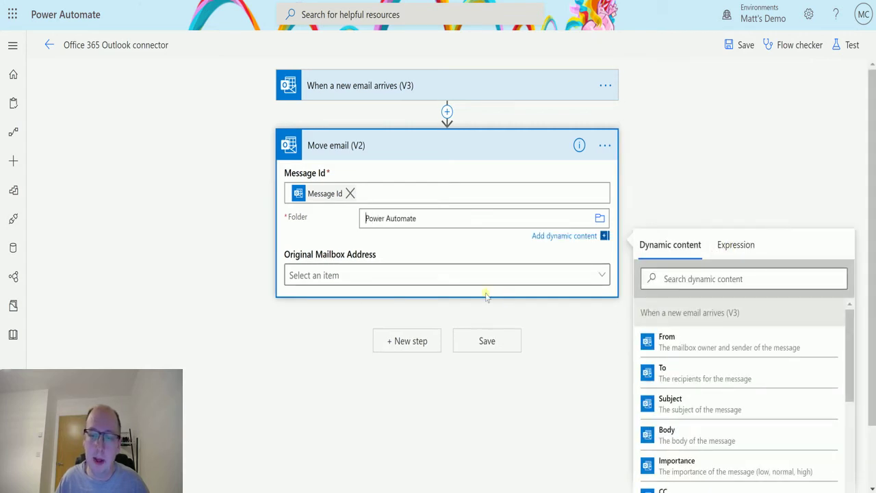
left_click(691, 171)
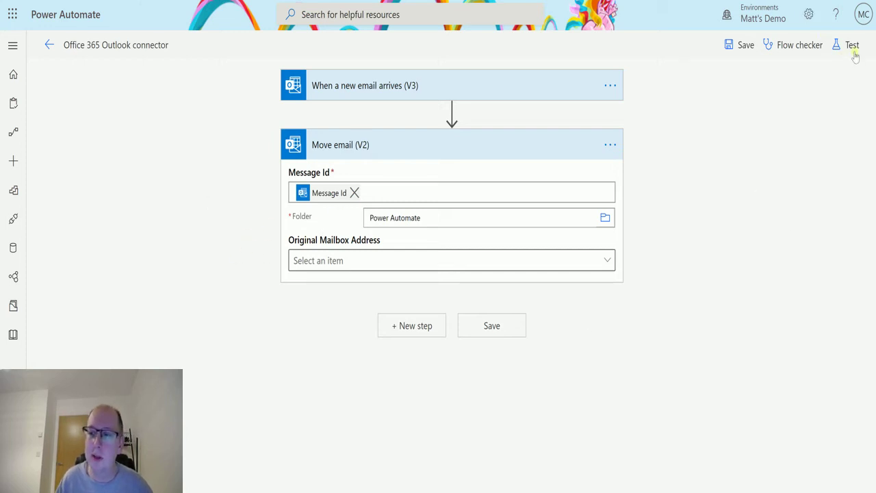
- Start a flow test that waits for a real incoming email, then switch to Outlook
left_click(851, 45)
left_click(801, 78)
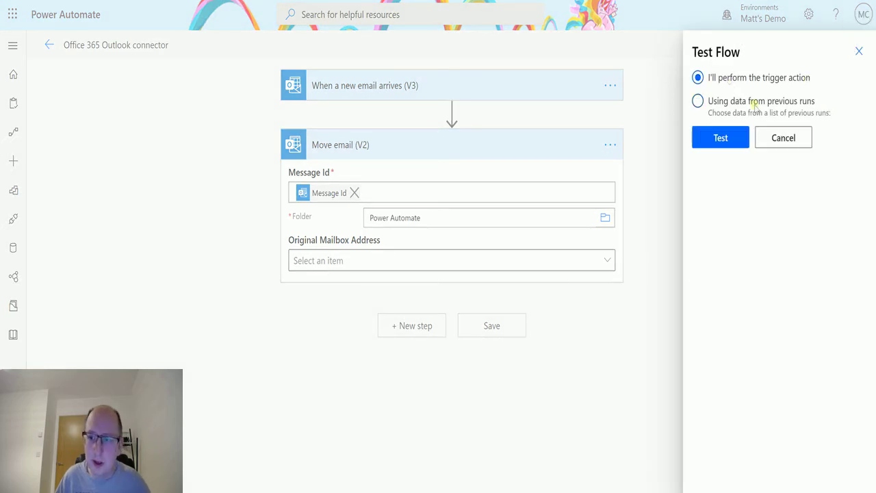
left_click(719, 138)
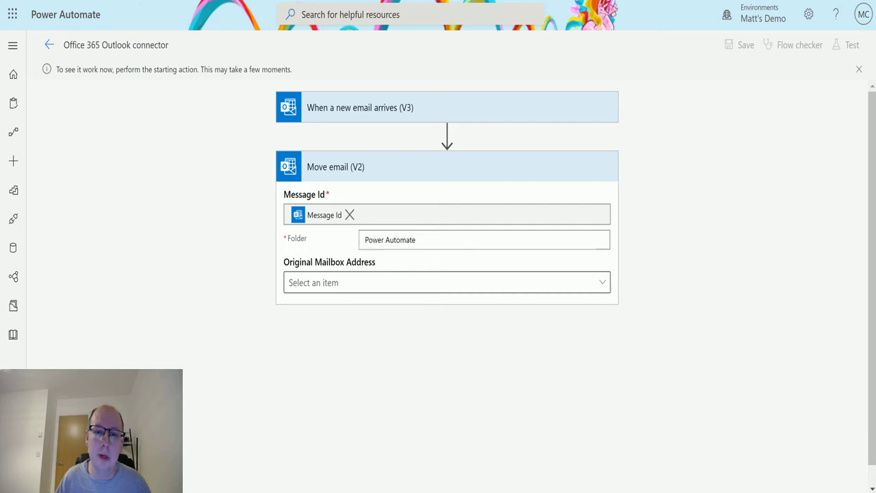
key("ctrl+Tab")
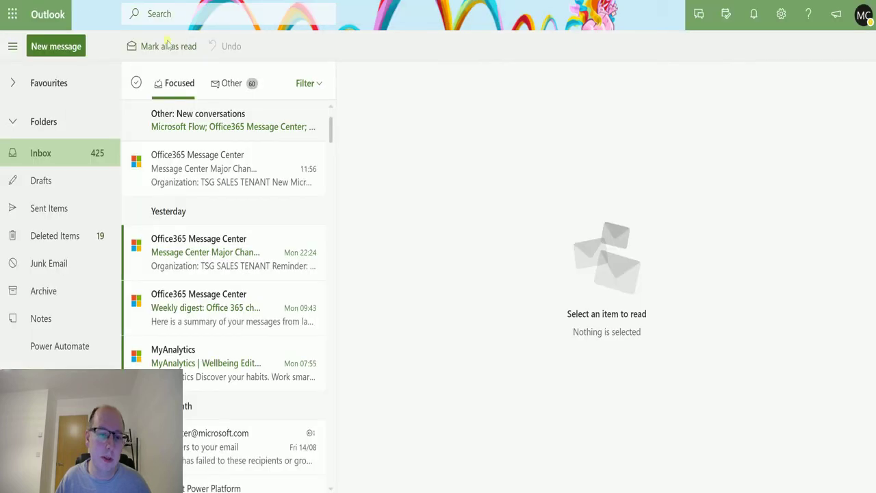
- Check that Outlook's Power Automate folder is empty, then return to the Inbox
left_click(66, 346)
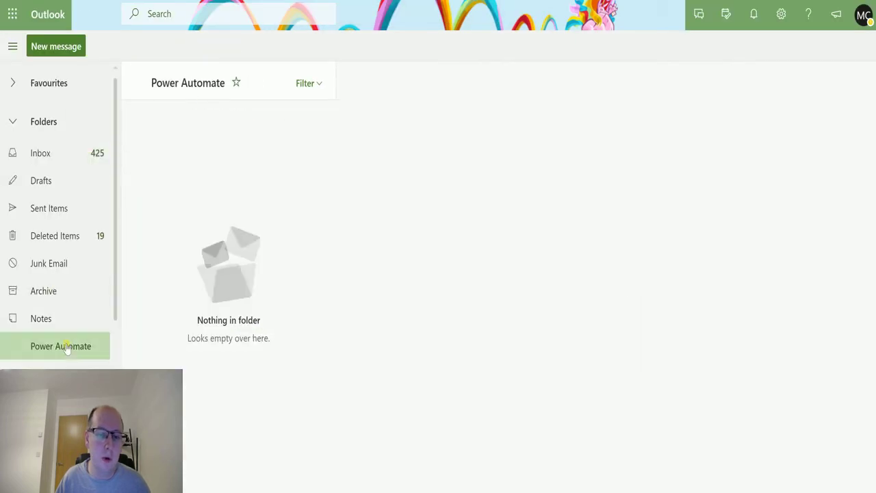
left_click(61, 162)
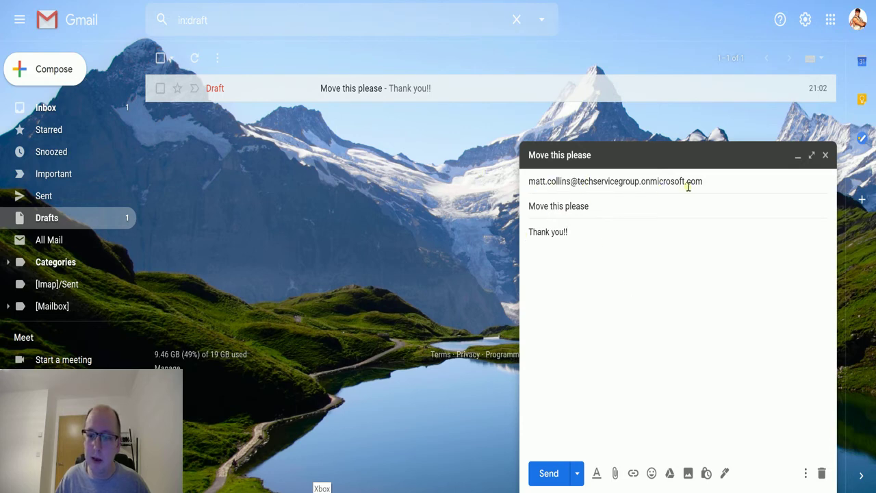
- Send the 'Move this please' Gmail draft to the Outlook mailbox
left_click(563, 473)
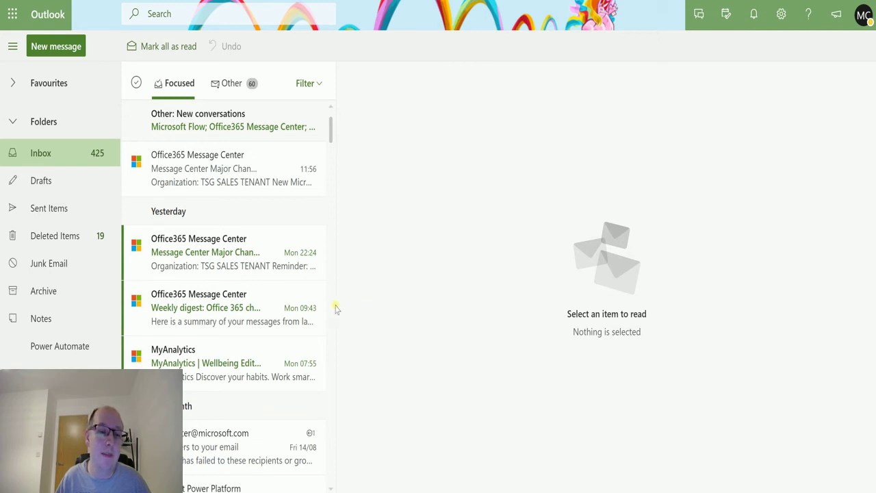
- Open the Power Automate folder to see 'Move this please', then return to the run results
mouse_move(319, 297)
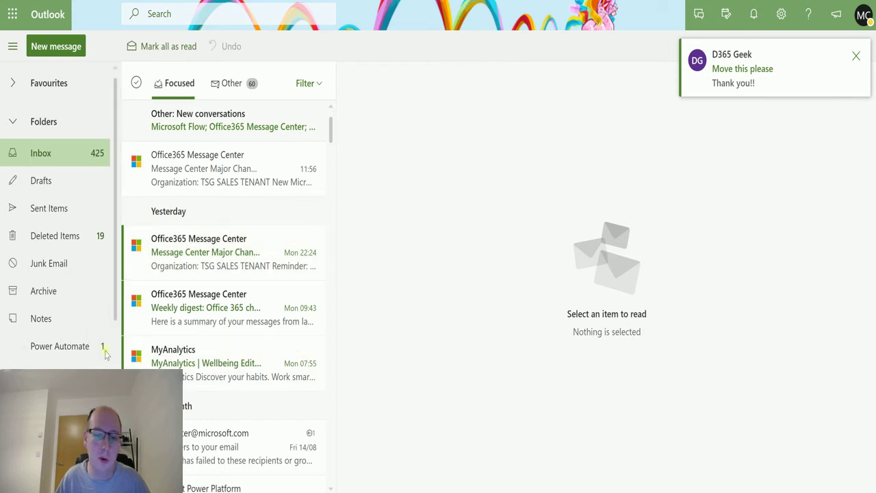
left_click(66, 346)
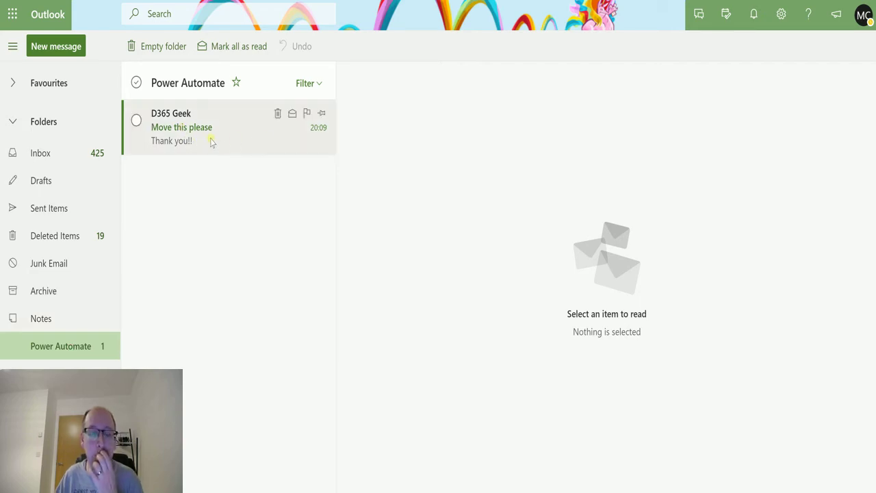
key("alt+Tab")
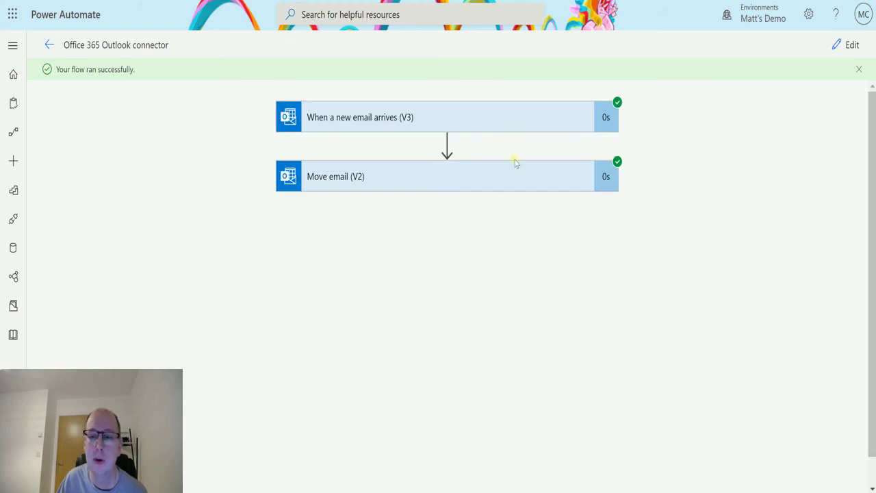
- Inspect the Move email (V2) run's inputs and full outputs, confirming folder Power Automate
left_click(514, 171)
scroll(634, 169, "down", 4)
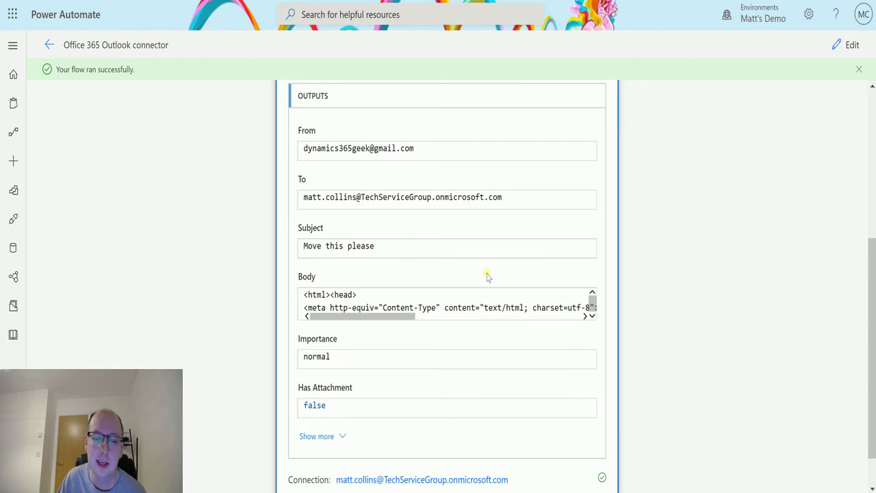
scroll(354, 420, "up", 1)
scroll(362, 414, "up", 2)
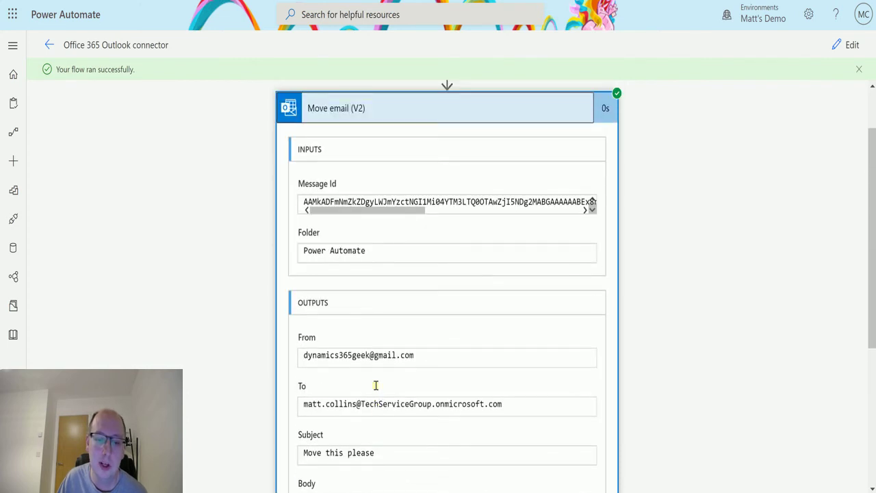
scroll(392, 342, "down", 1)
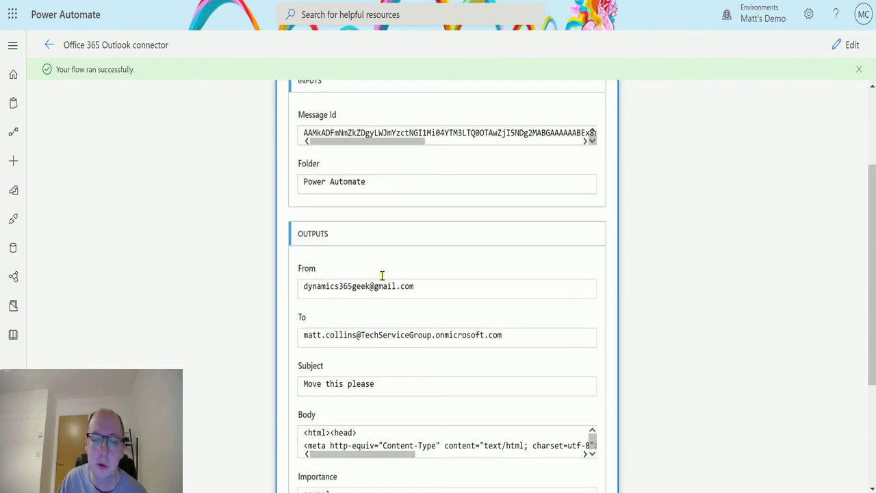
scroll(489, 317, "down", 3)
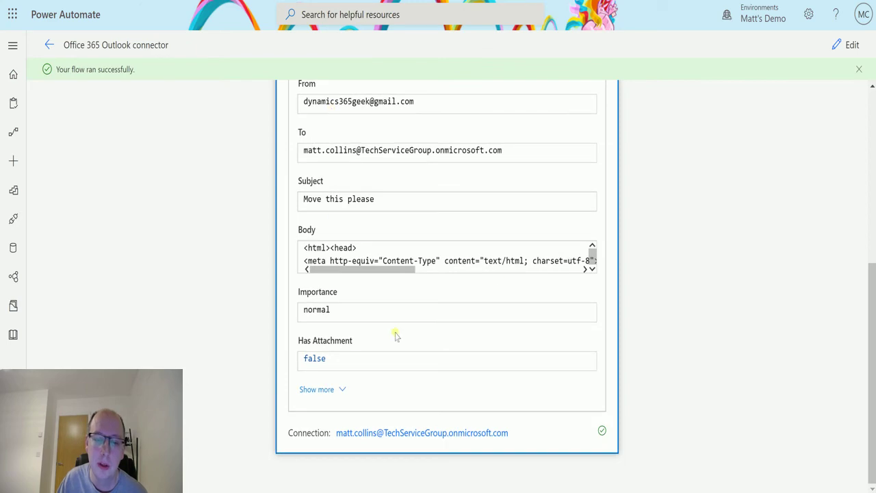
left_click(329, 389)
scroll(387, 337, "up", 7)
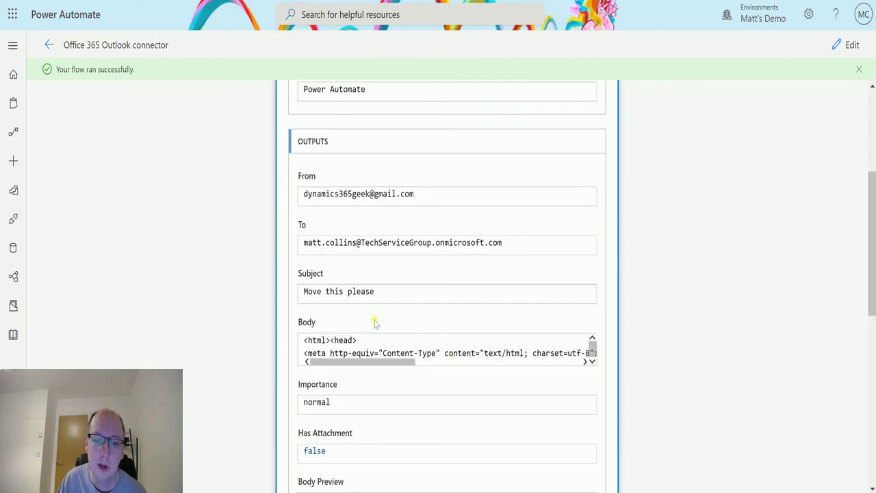
scroll(376, 322, "up", 4)
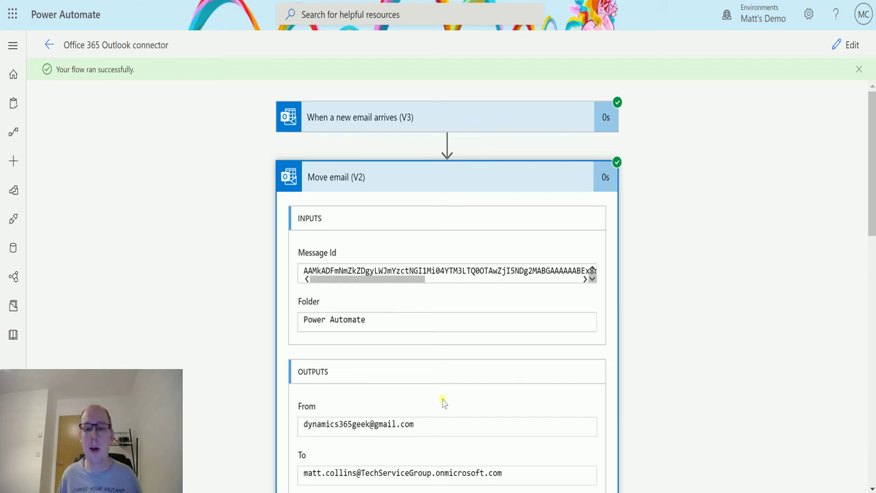
- View the trigger's run details, then in edit mode review its advanced options unchanged
left_click(366, 128)
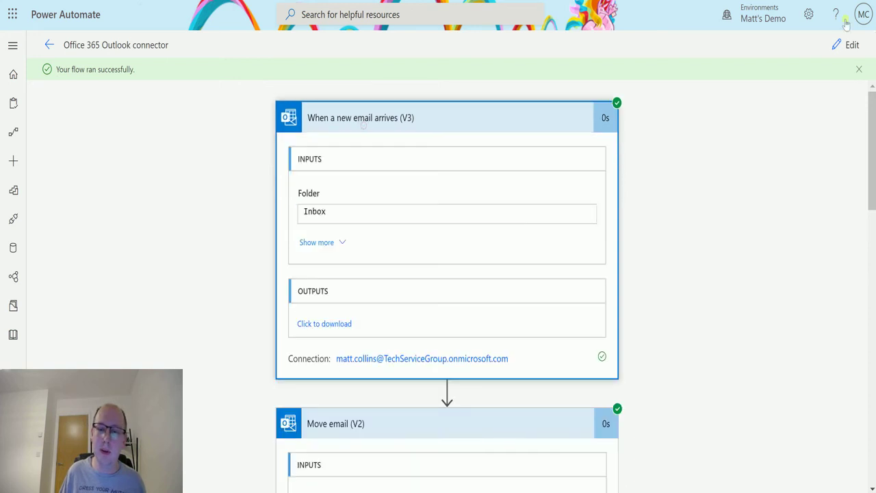
left_click(847, 45)
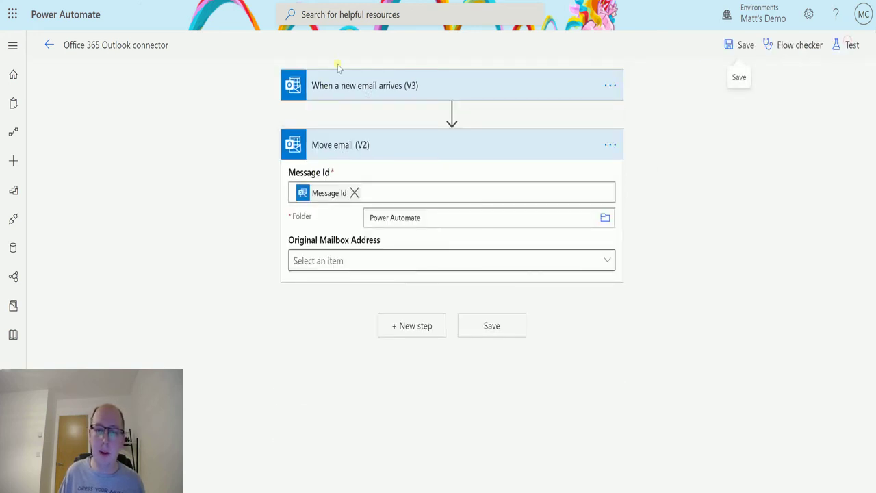
left_click(378, 88)
left_click(377, 147)
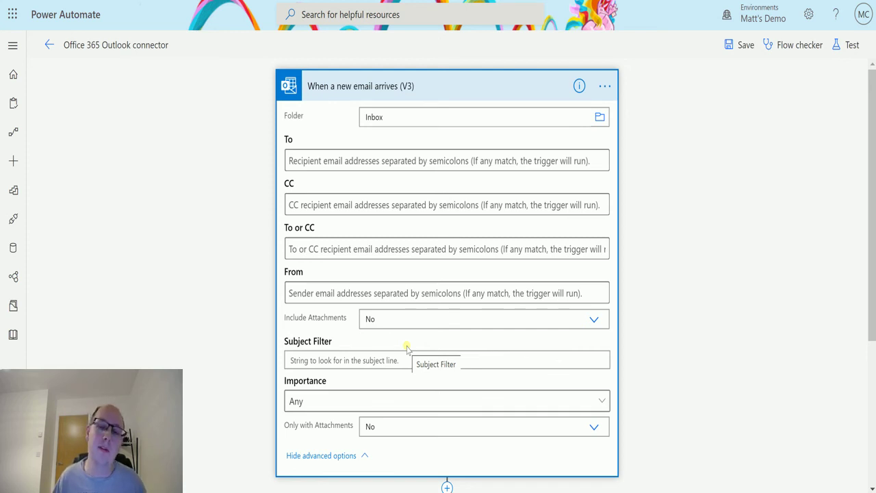
left_click(493, 85)
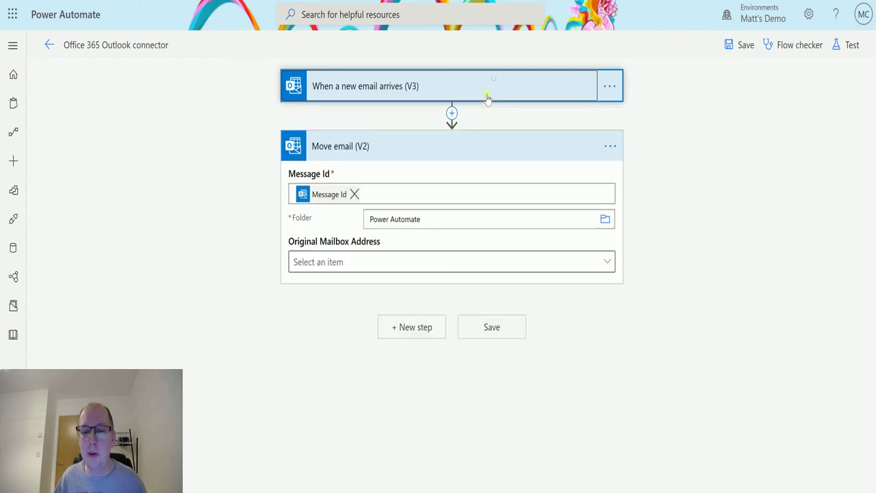